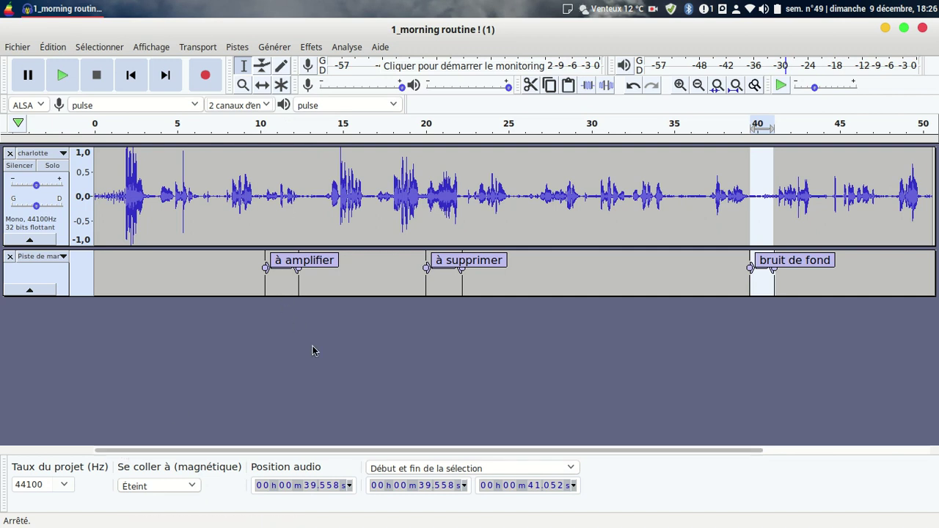
# Play the passages at about 1.6–3.2 s and 14.3–16.2 s and the one labelled "à amplifier" to compare their loudness.
pyautogui.moveTo(380, 450)
pyautogui.mouseDown()
pyautogui.moveTo(464, 458)
pyautogui.moveTo(380, 459)
pyautogui.mouseUp()
pyautogui.moveTo(121, 189); pyautogui.dragTo(148, 201)
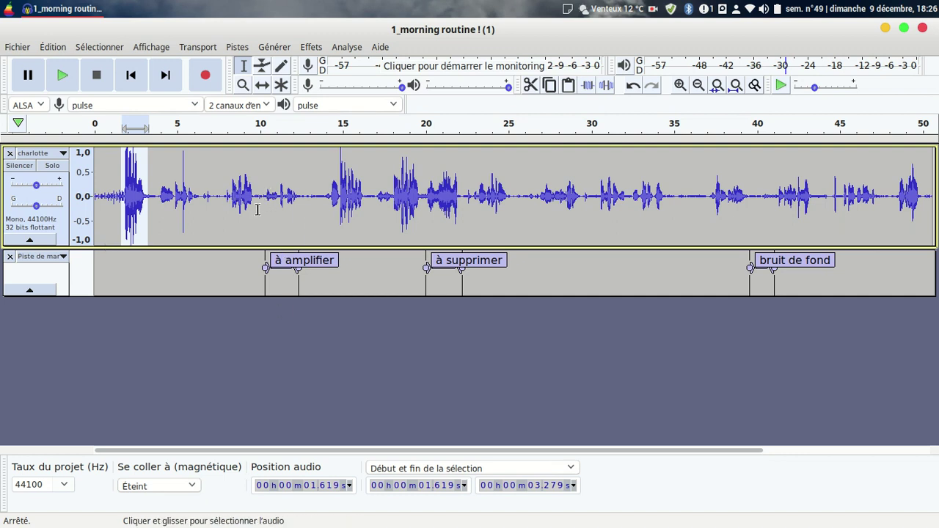
pyautogui.click(293, 260)
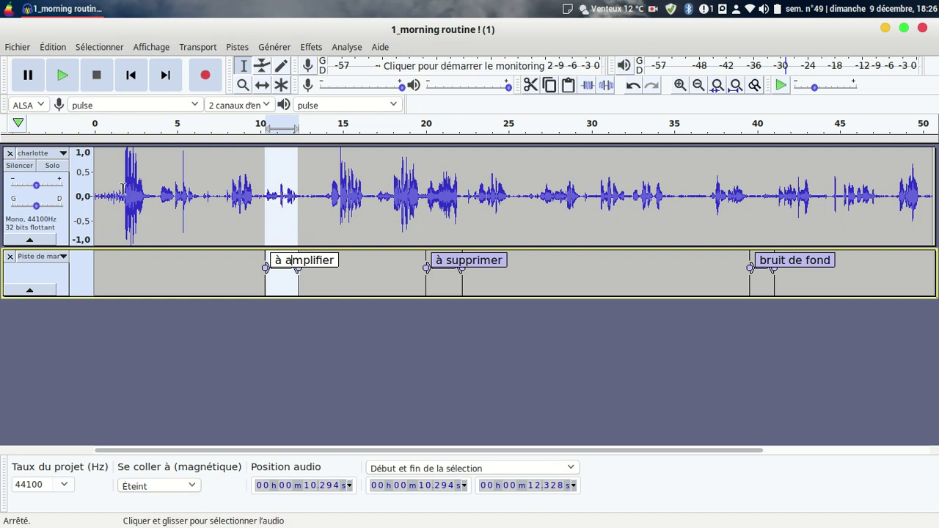
pyautogui.moveTo(121, 194); pyautogui.dragTo(147, 195)
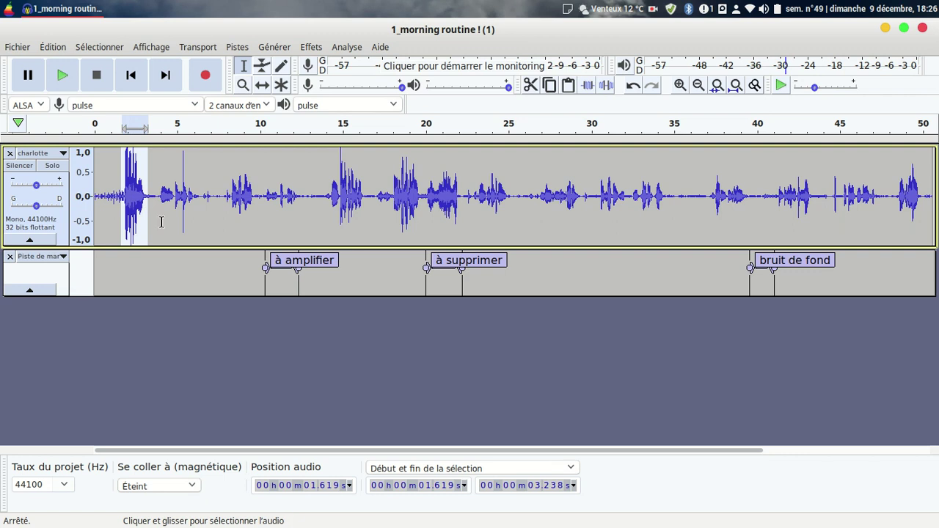
pyautogui.click(62, 73)
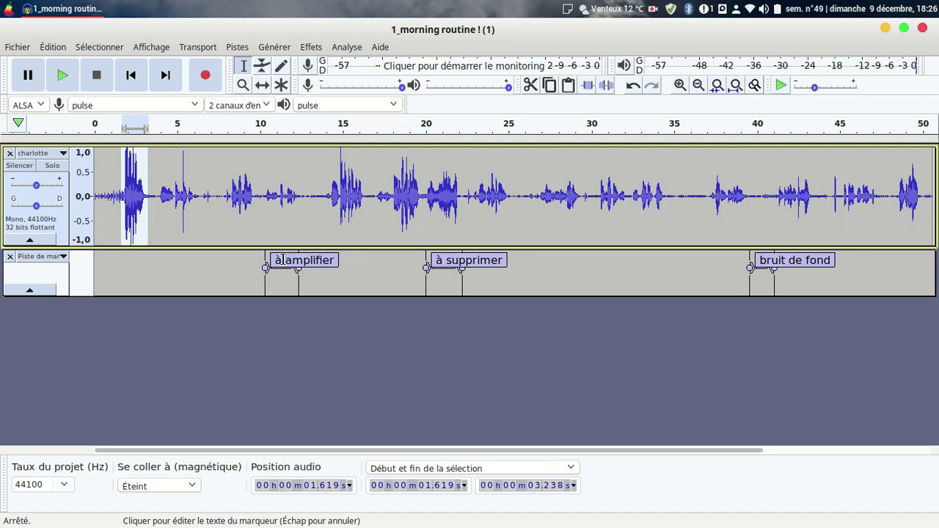
pyautogui.click(281, 259)
pyautogui.click(63, 82)
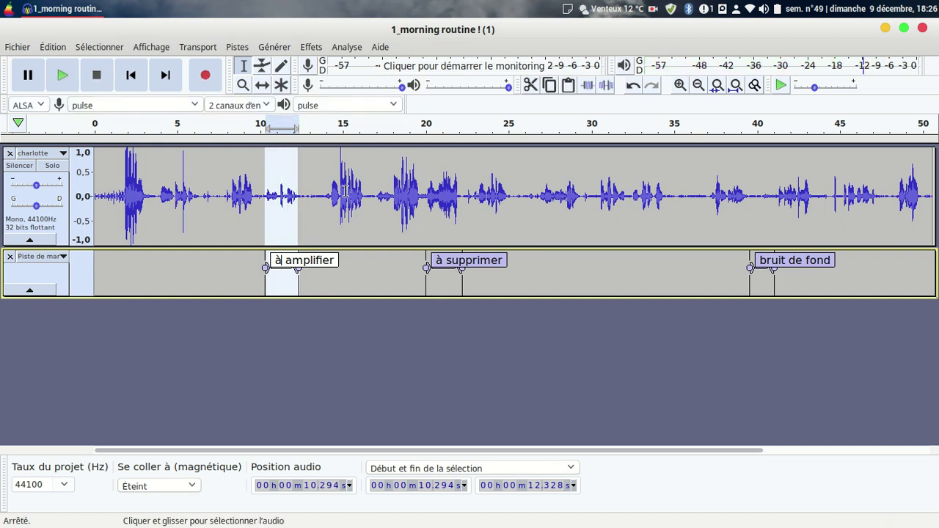
pyautogui.moveTo(332, 188); pyautogui.dragTo(361, 191)
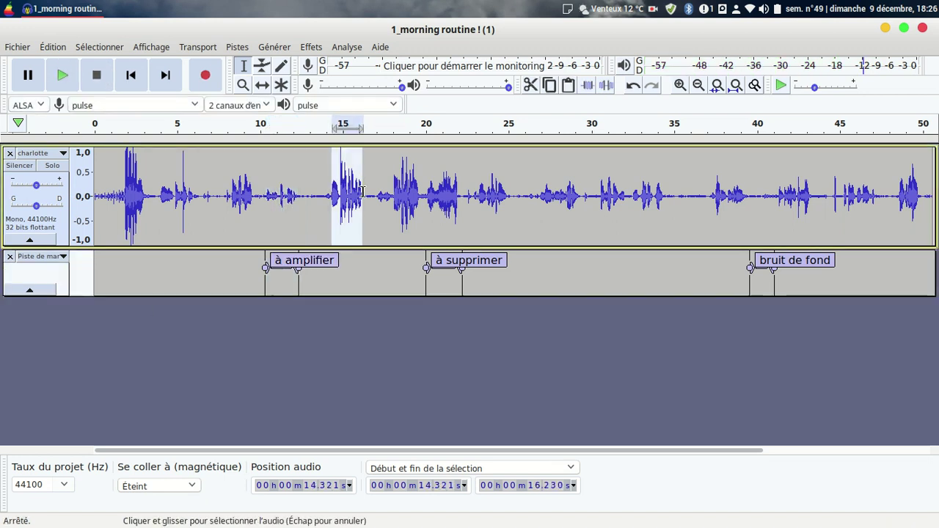
pyautogui.click(62, 75)
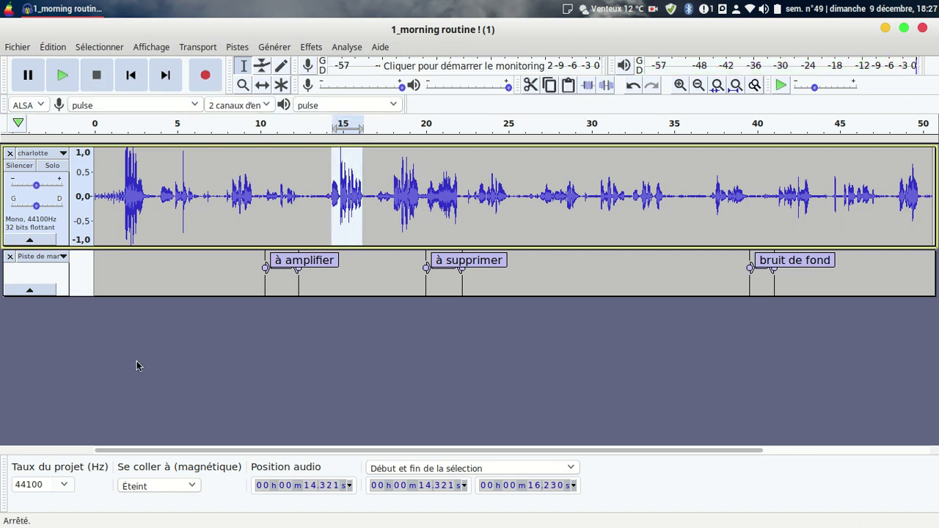
# Apply the Compresseur effect with a 4:1 ratio to the audio marked "à amplifier", from about 10.3 to 12.3 s.
pyautogui.click(268, 189)
pyautogui.moveTo(270, 189); pyautogui.dragTo(298, 189)
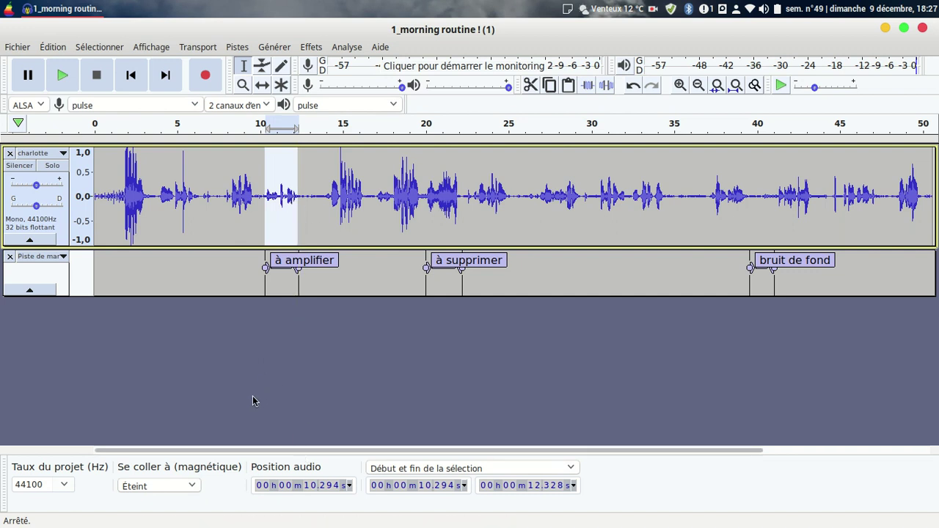
pyautogui.click(310, 48)
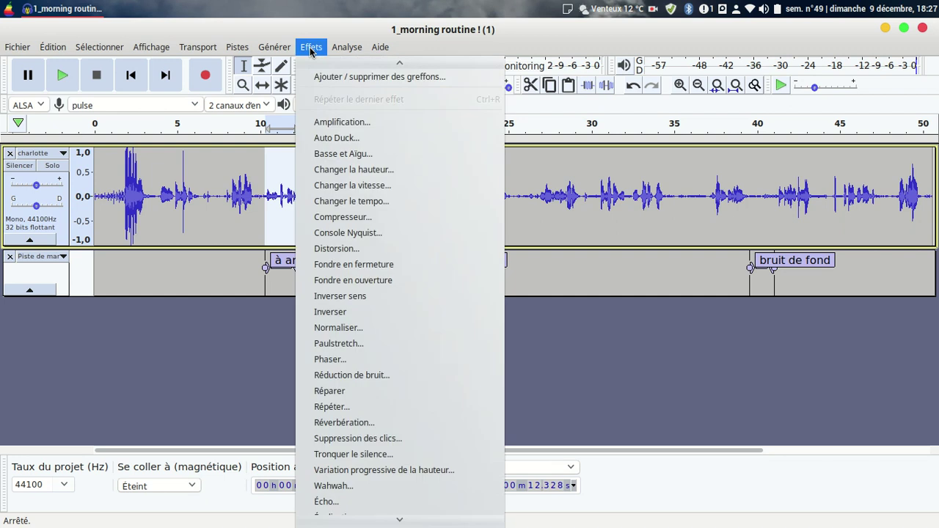
pyautogui.click(366, 218)
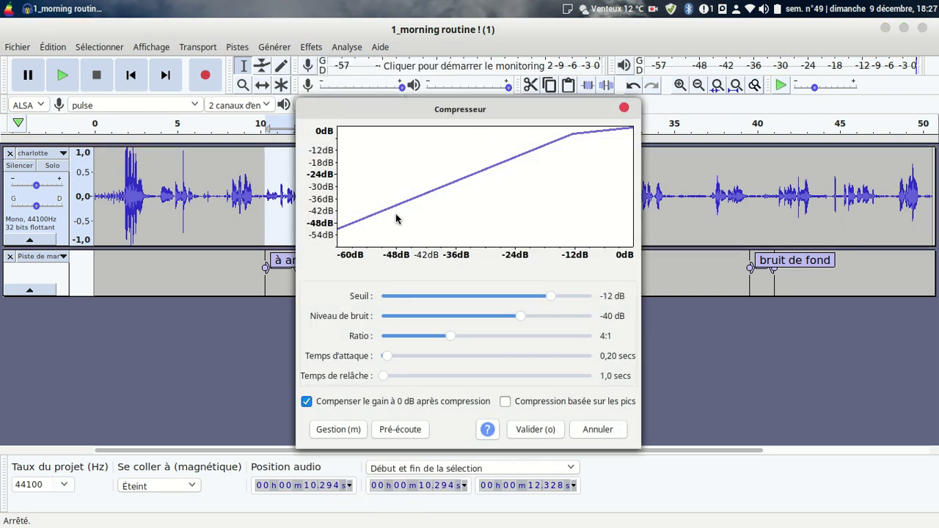
pyautogui.moveTo(482, 113); pyautogui.dragTo(693, 62)
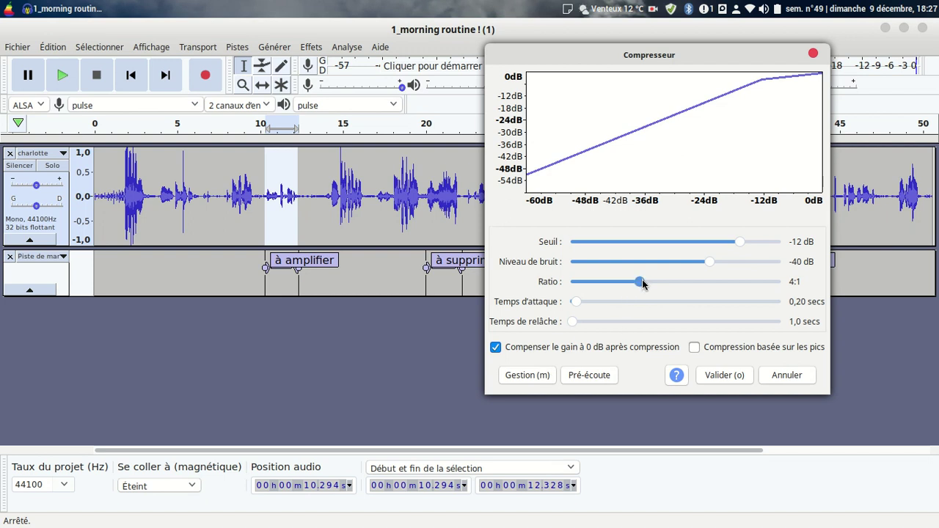
pyautogui.moveTo(641, 279)
pyautogui.mouseDown()
pyautogui.moveTo(577, 279)
pyautogui.moveTo(645, 286)
pyautogui.mouseUp()
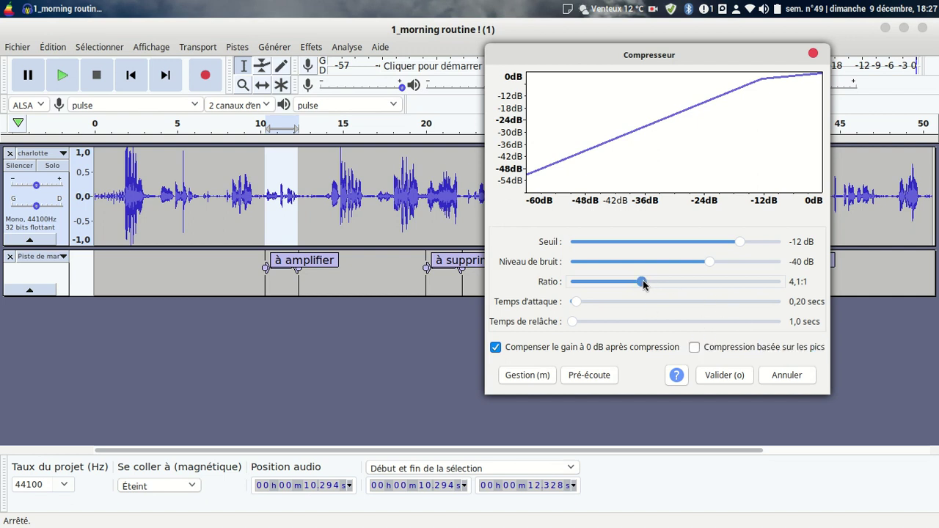
pyautogui.moveTo(643, 285); pyautogui.dragTo(641, 284)
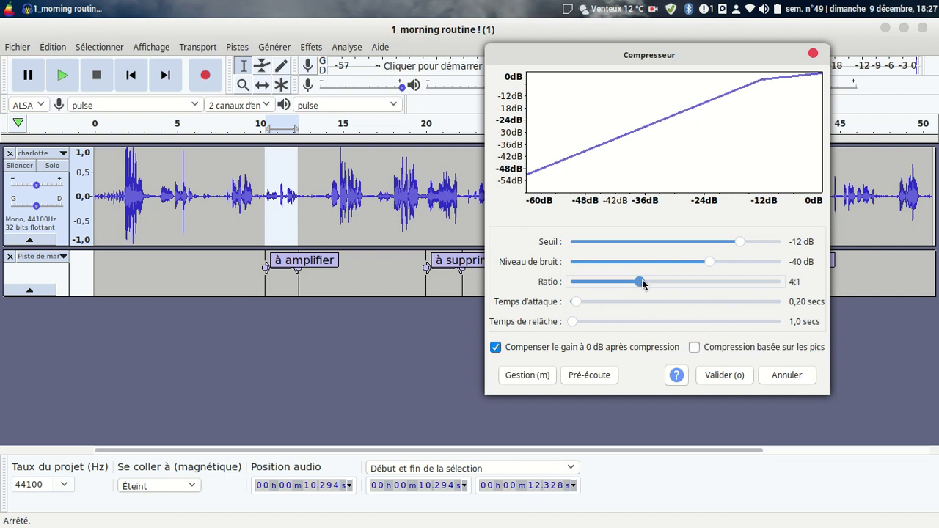
pyautogui.click(733, 377)
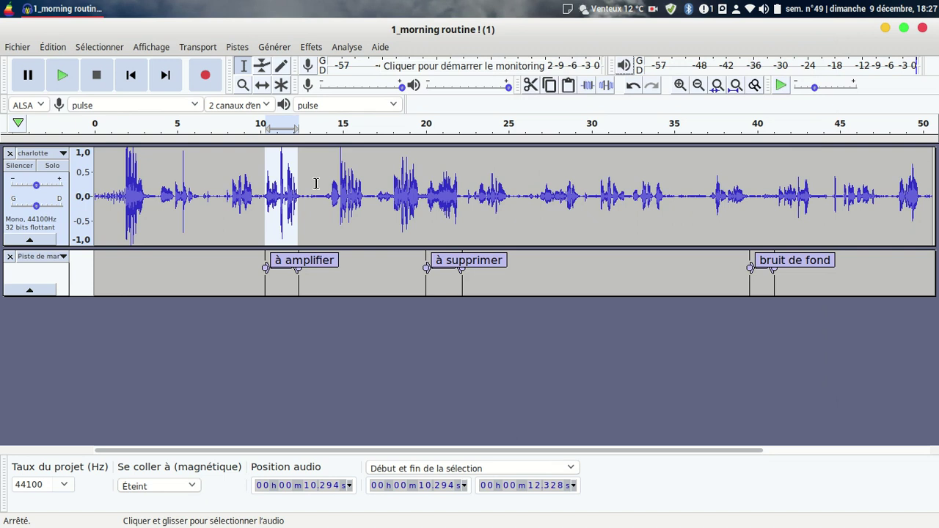
# Compare the "à amplifier" passage with and without compression by playing it, undoing the effect, replaying, redoing it and playing again.
pyautogui.click(65, 76)
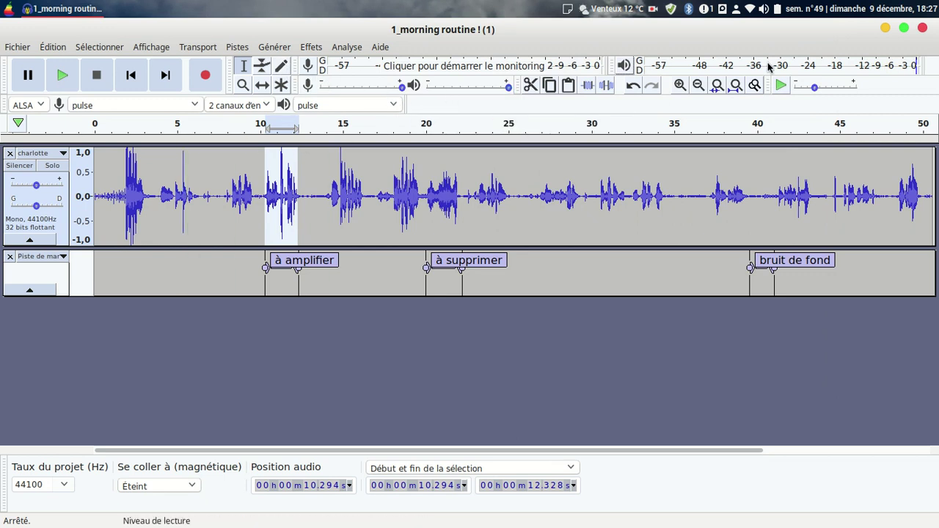
pyautogui.click(632, 86)
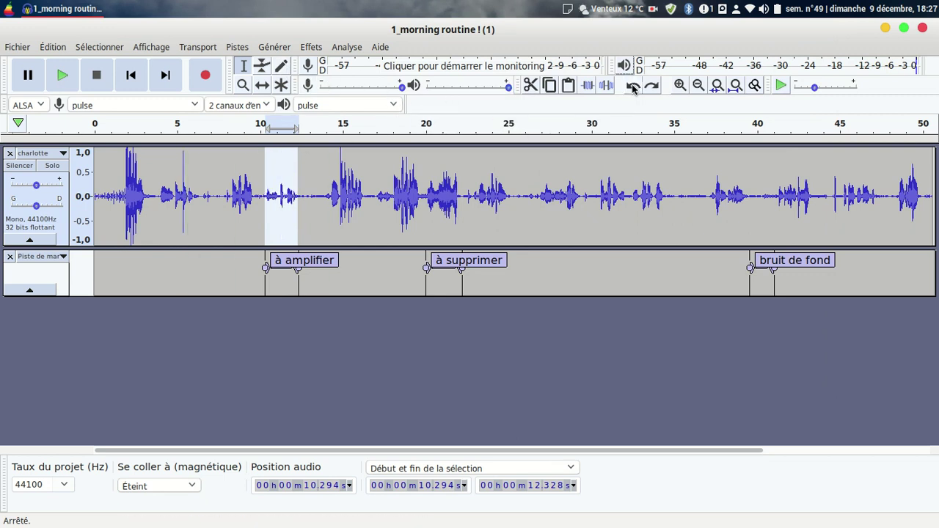
pyautogui.click(63, 75)
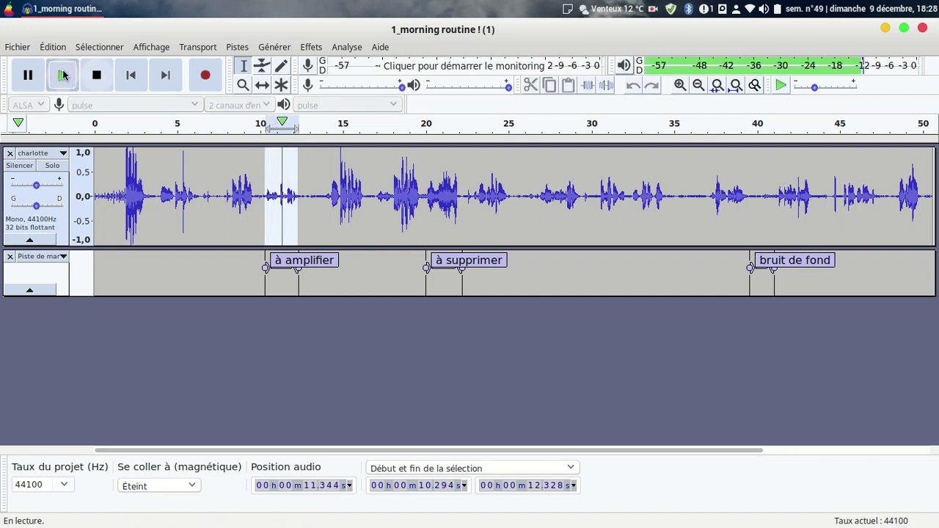
pyautogui.click(653, 86)
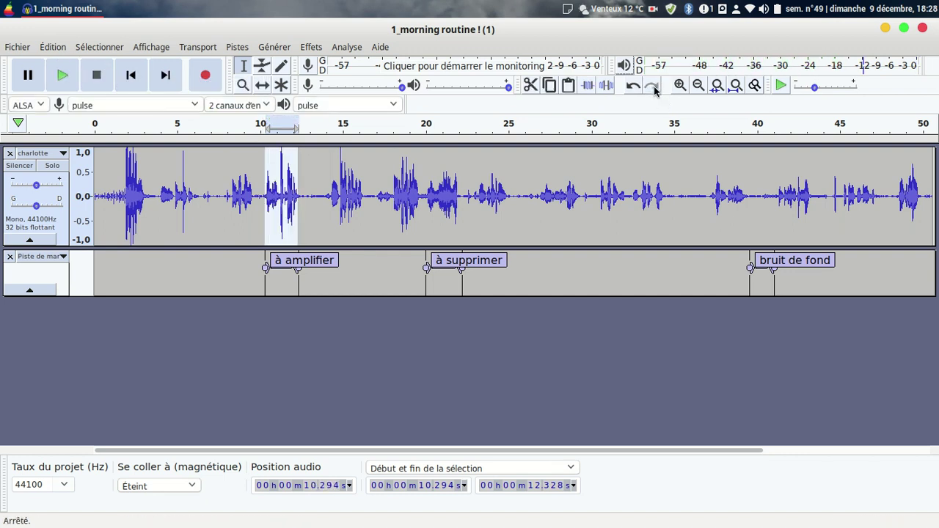
pyautogui.click(60, 76)
# Compress the passage from about 7.6 to 10 s with the Compresseur effect at the same settings.
pyautogui.moveTo(220, 195); pyautogui.dragTo(259, 193)
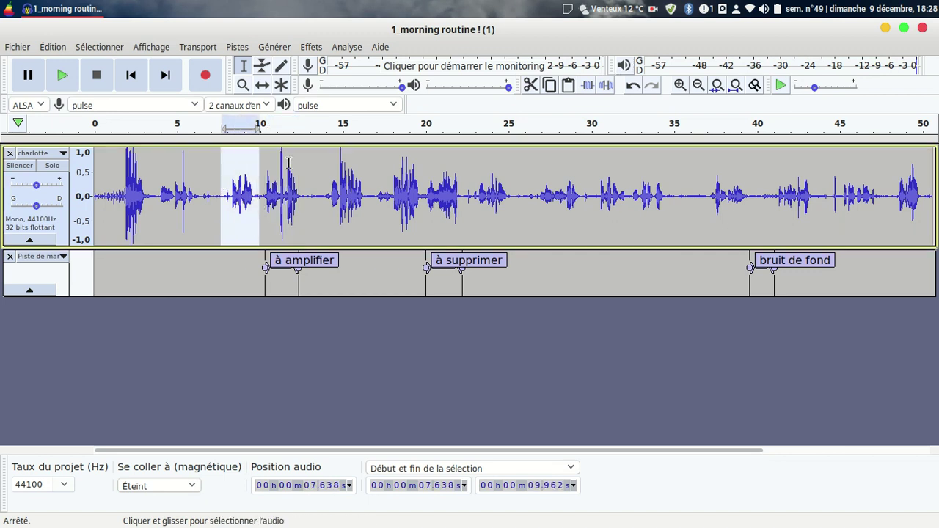
pyautogui.click(312, 47)
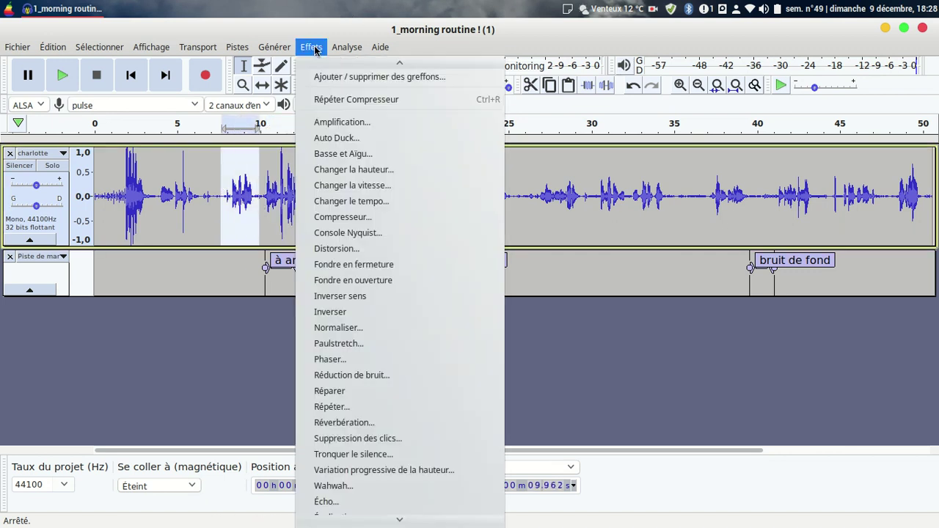
pyautogui.click(380, 217)
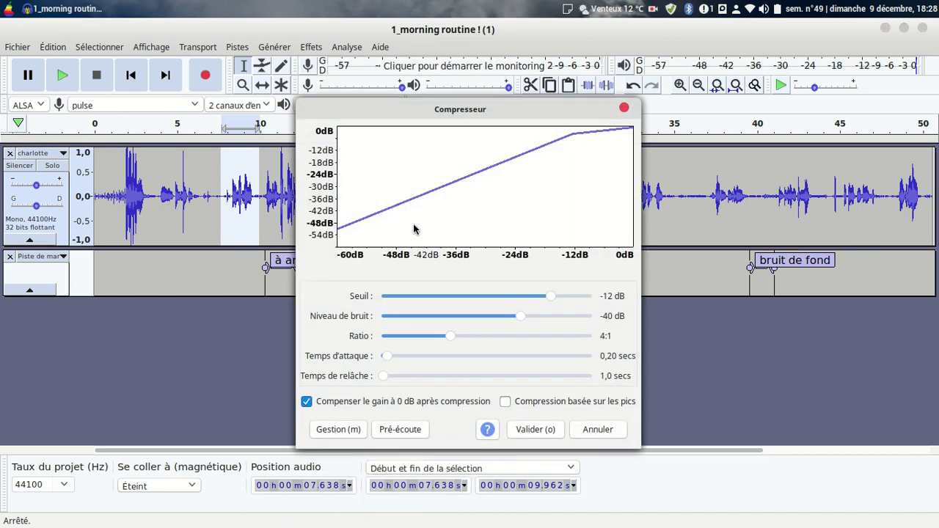
pyautogui.click(534, 429)
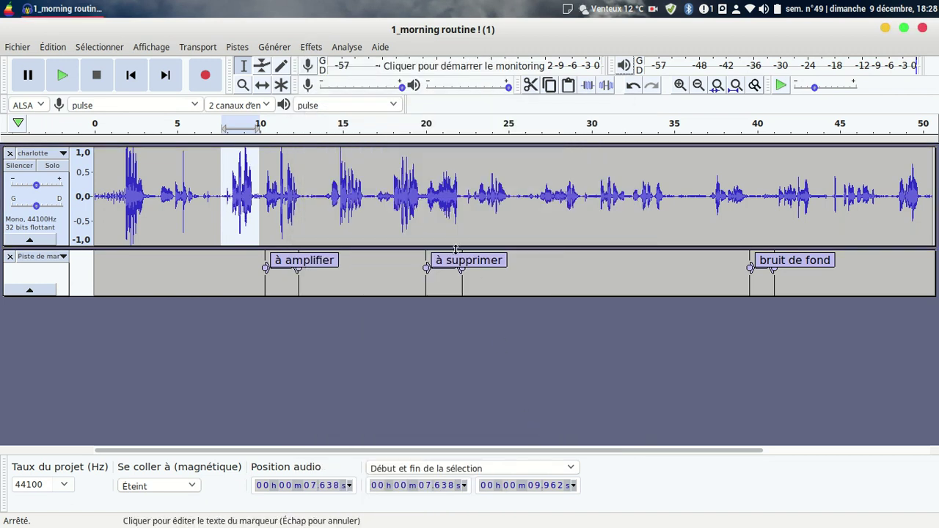
# Compress the long stretch from about 22.7 to 47.5 s with the Compresseur effect at the same settings.
pyautogui.moveTo(470, 191); pyautogui.dragTo(881, 213)
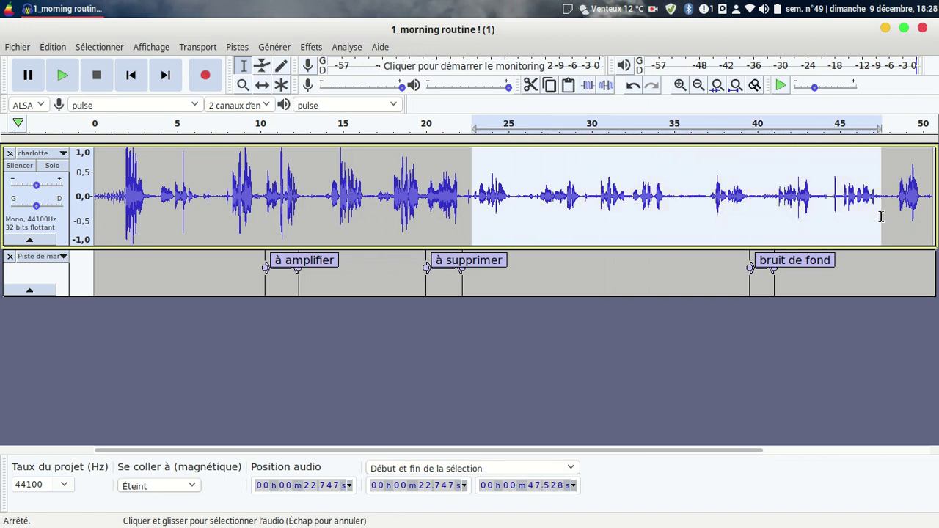
pyautogui.click(313, 47)
pyautogui.click(367, 220)
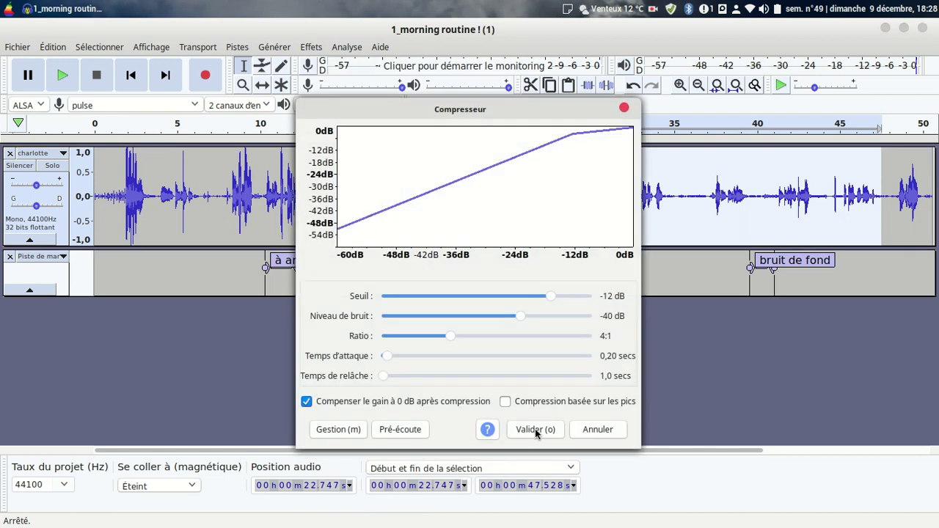
pyautogui.click(535, 429)
# Compress the last spoken passage, from about 47.9 to 49.9 s, with the Compresseur effect at the same settings.
pyautogui.moveTo(453, 451); pyautogui.dragTo(597, 454)
pyautogui.moveTo(712, 192); pyautogui.dragTo(745, 195)
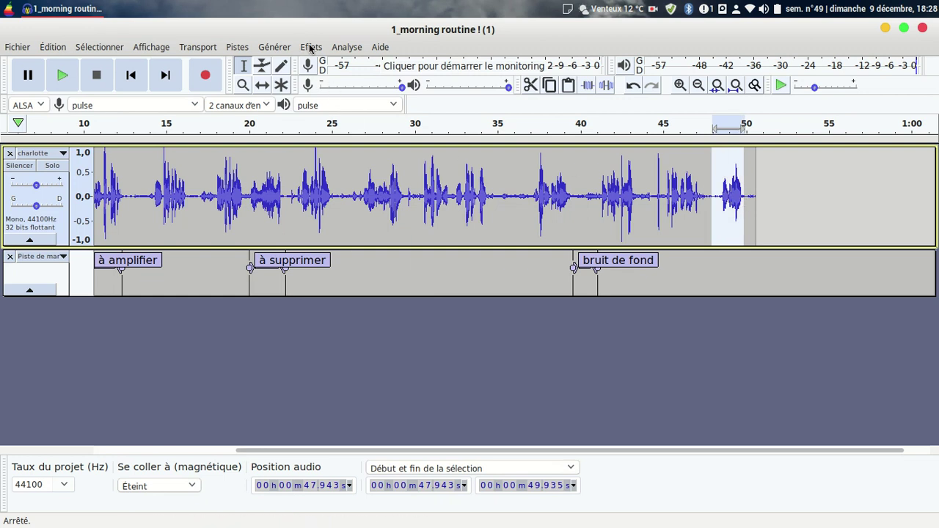
pyautogui.click(311, 47)
pyautogui.click(366, 218)
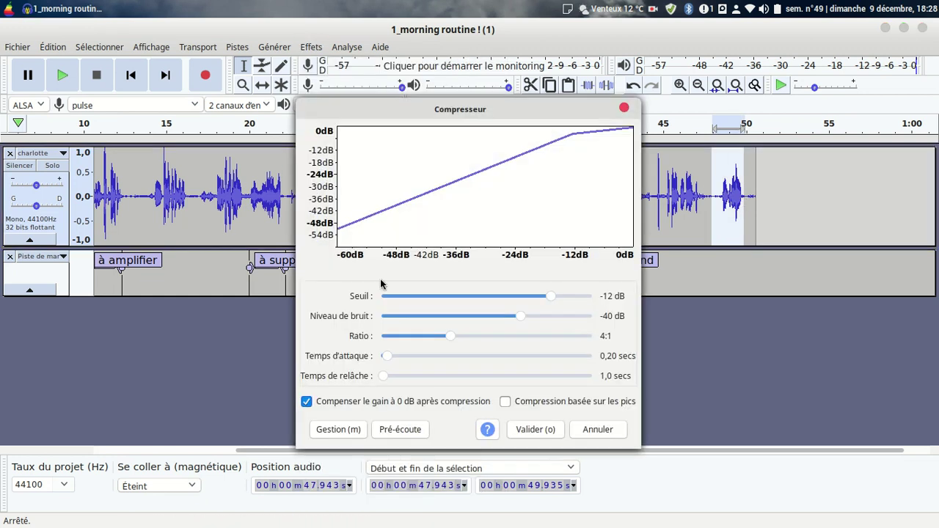
pyautogui.click(521, 431)
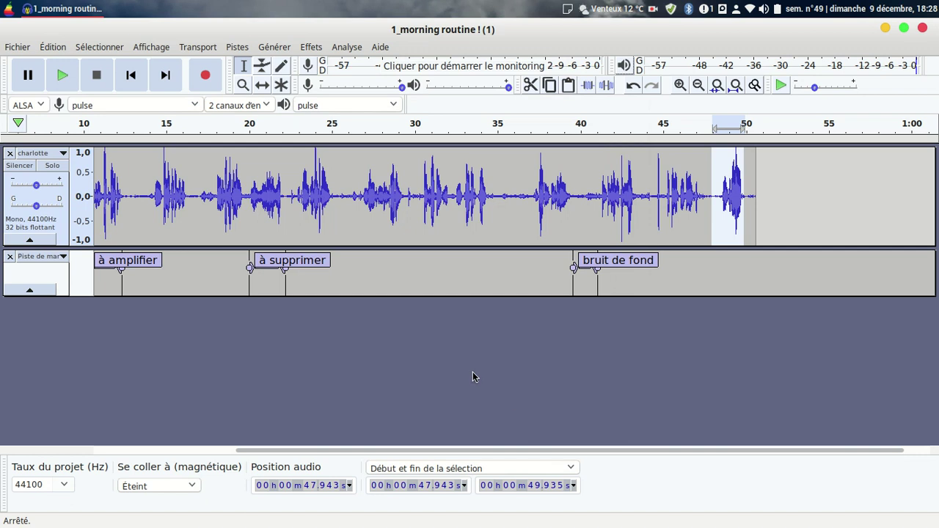
pyautogui.moveTo(506, 451); pyautogui.dragTo(323, 447)
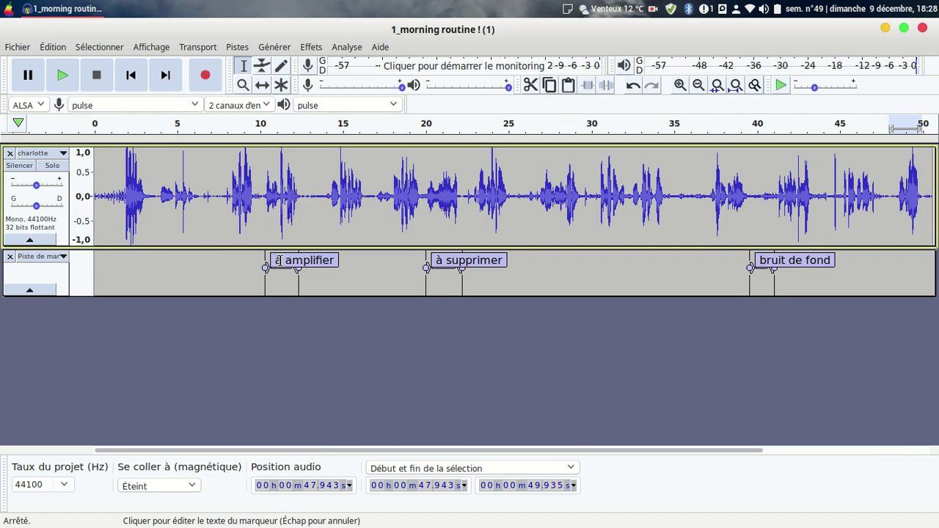
# Delete the audio marked "à supprimer", from about 20 to 22.2 s, from the charlotte track.
pyautogui.click(444, 261)
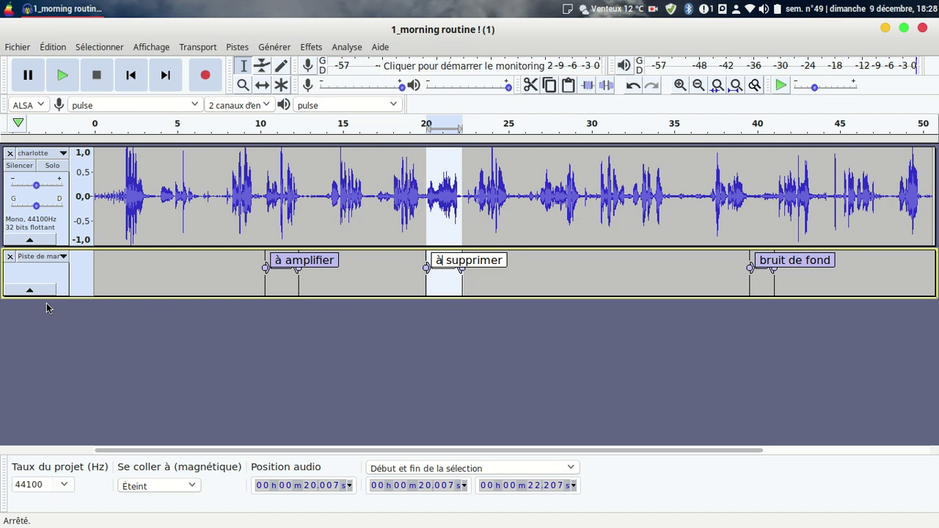
pyautogui.press('BackSpace')
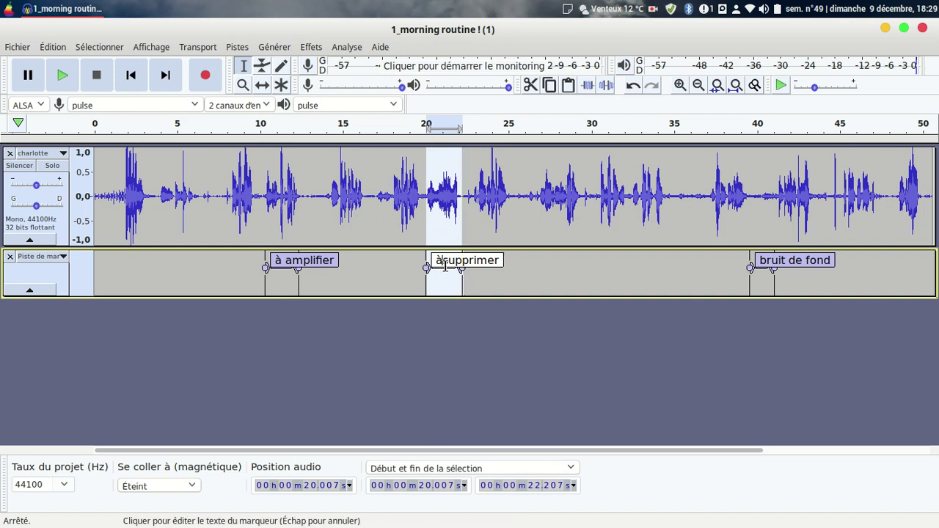
pyautogui.moveTo(431, 212); pyautogui.dragTo(464, 219)
pyautogui.press('Delete')
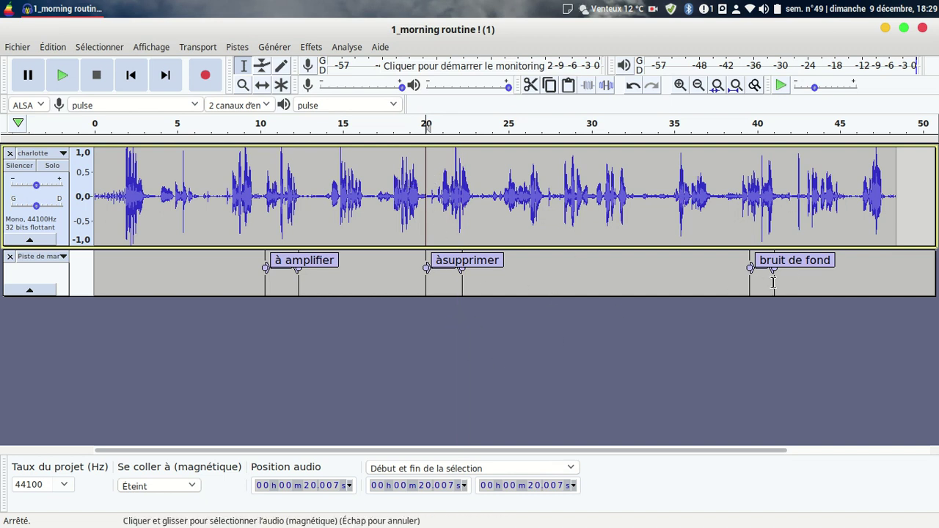
# Listen to the background noise at about 32.7–34.7 s and take it as the noise profile for Réduction de bruit.
pyautogui.moveTo(635, 195); pyautogui.dragTo(667, 211)
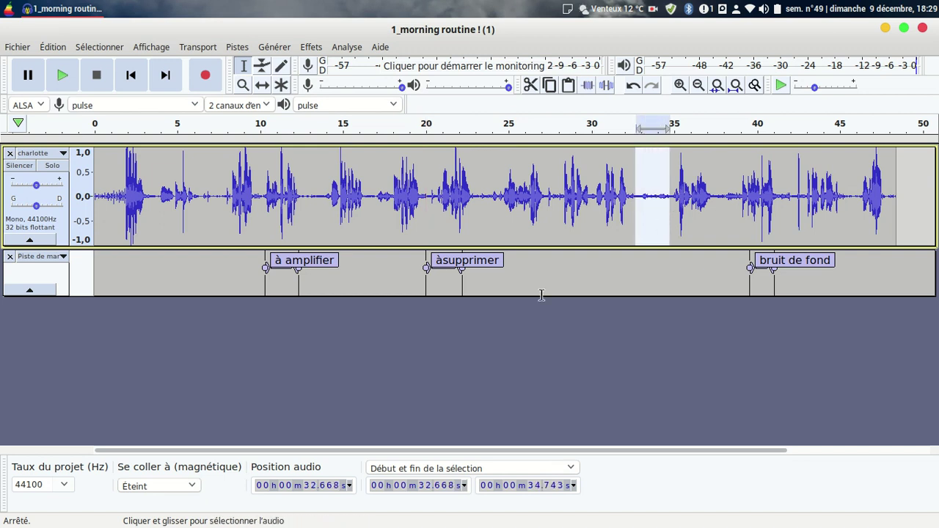
pyautogui.click(62, 76)
pyautogui.click(312, 47)
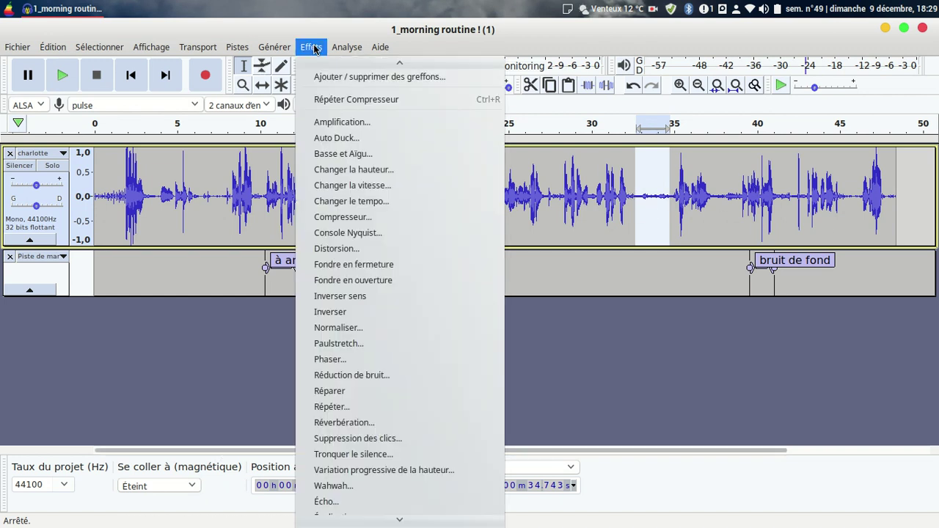
pyautogui.click(353, 376)
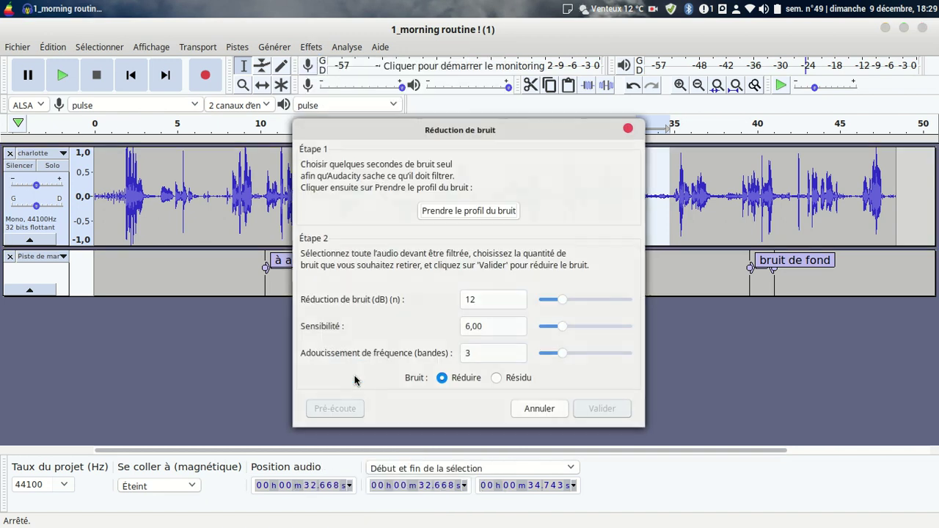
pyautogui.click(474, 211)
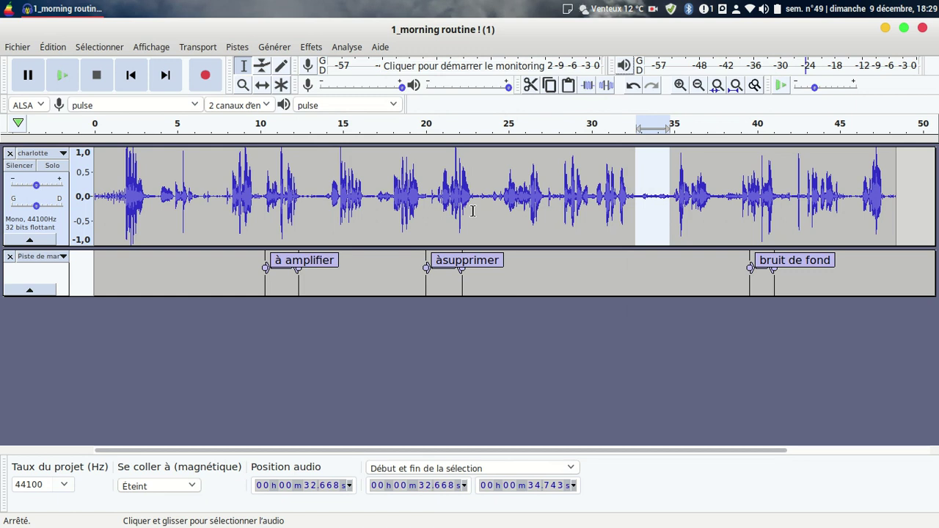
# Apply Réduction de bruit to the whole recording with 12 dB reduction, sensitivity 6,00 and frequency smoothing of 3 bands.
pyautogui.hotkey('ctrl', 'a')
pyautogui.click(311, 49)
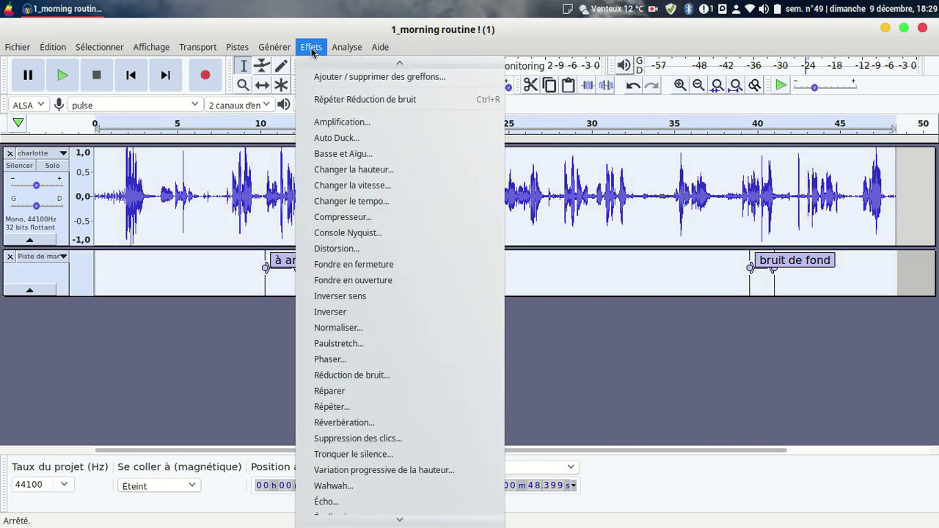
pyautogui.click(366, 375)
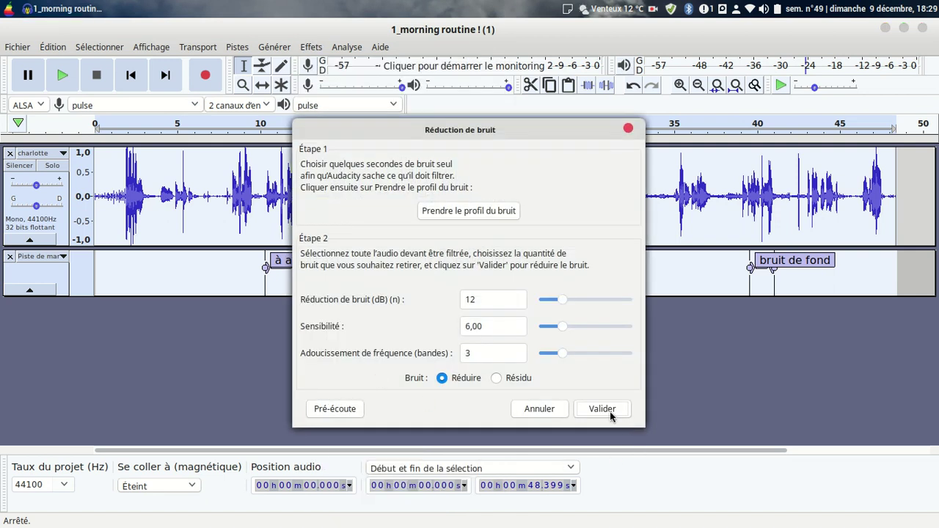
pyautogui.click(610, 411)
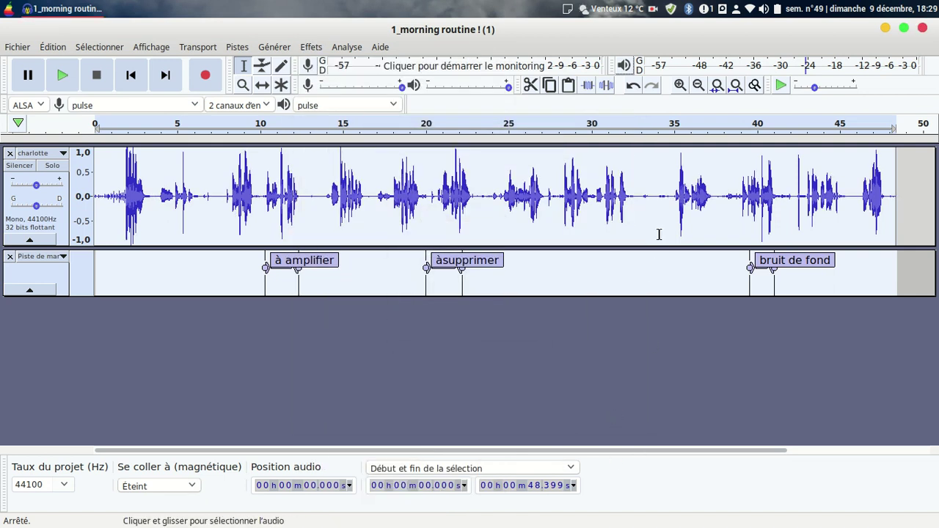
pyautogui.click(650, 211)
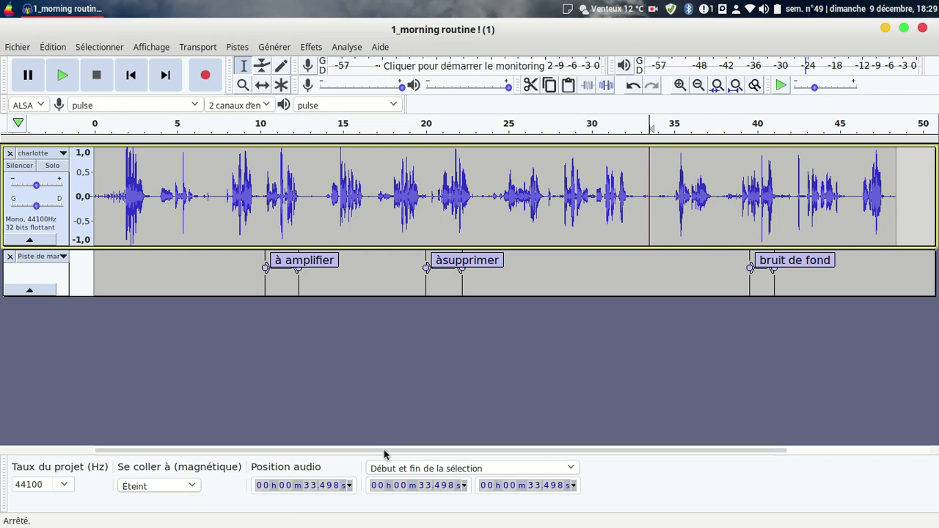
# Listen to the recording from about 0.3 s and mark the quiet gap at about 12.7–13.9 s to examine the remaining noise.
pyautogui.click(100, 190)
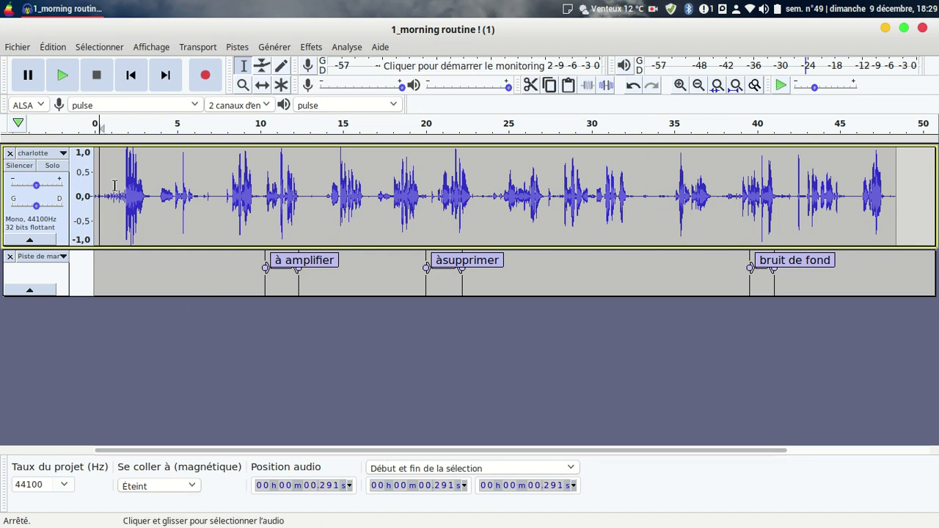
pyautogui.click(61, 76)
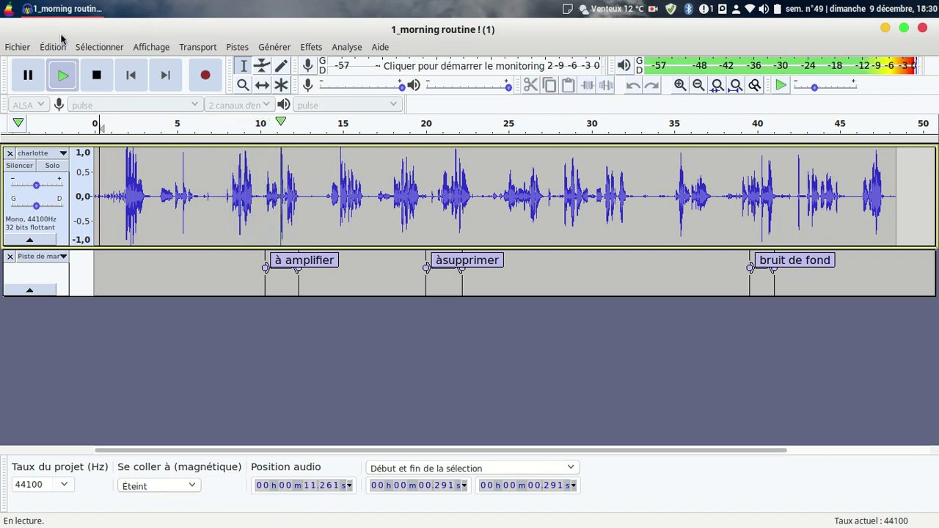
pyautogui.click(64, 79)
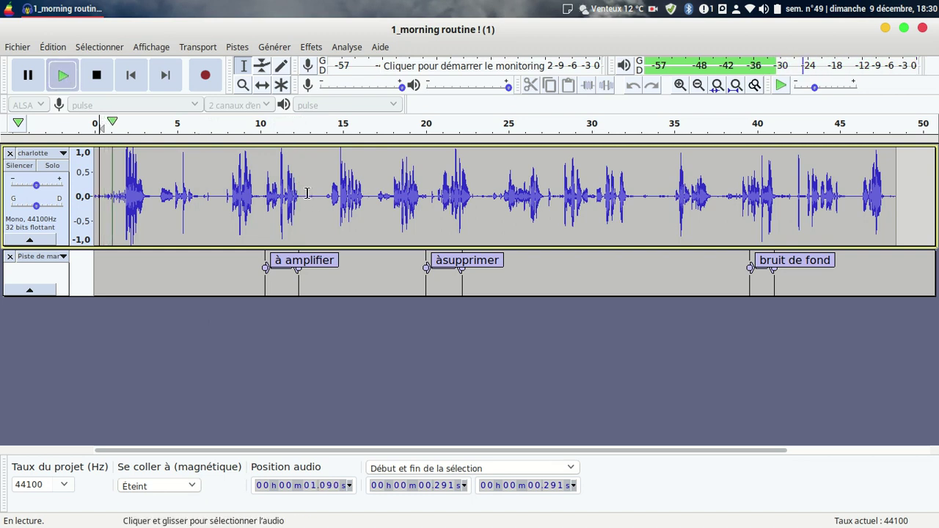
pyautogui.click(94, 86)
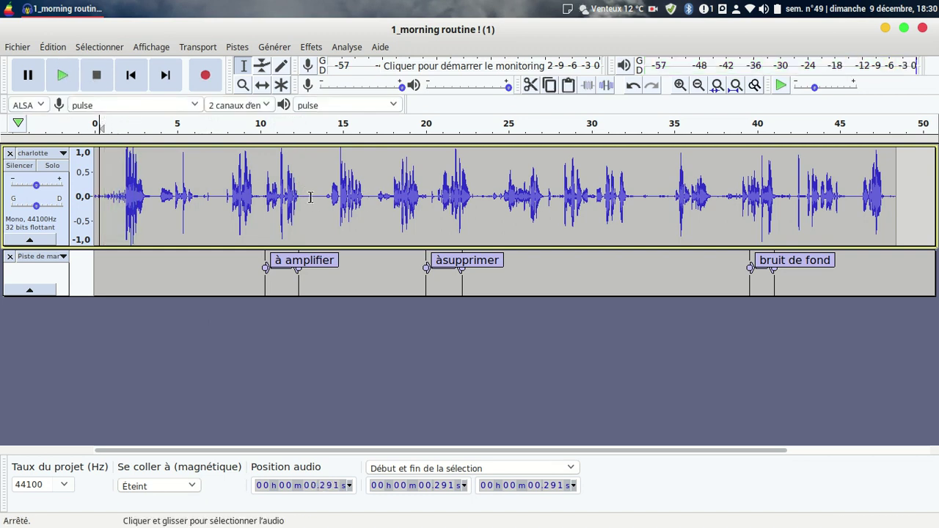
pyautogui.moveTo(306, 196); pyautogui.dragTo(326, 196)
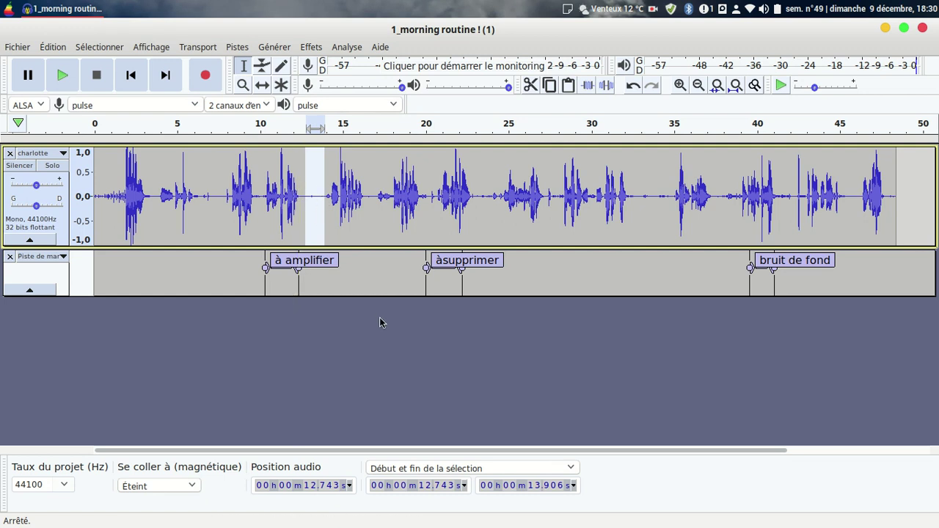
pyautogui.click(325, 369)
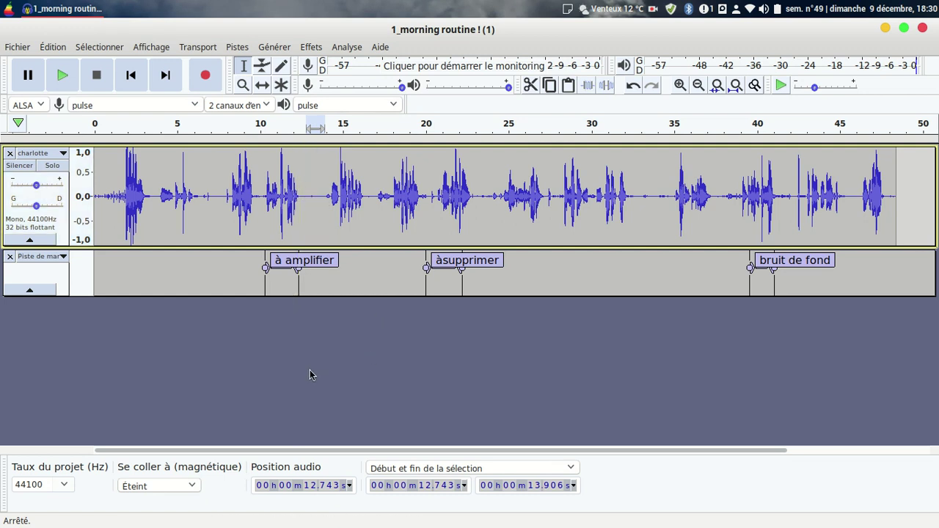
# Export the recording as demo.mp3 to the Bureau folder with the Standard, 170-210 kbps preset, accepting the existing metadata tags.
pyautogui.click(19, 46)
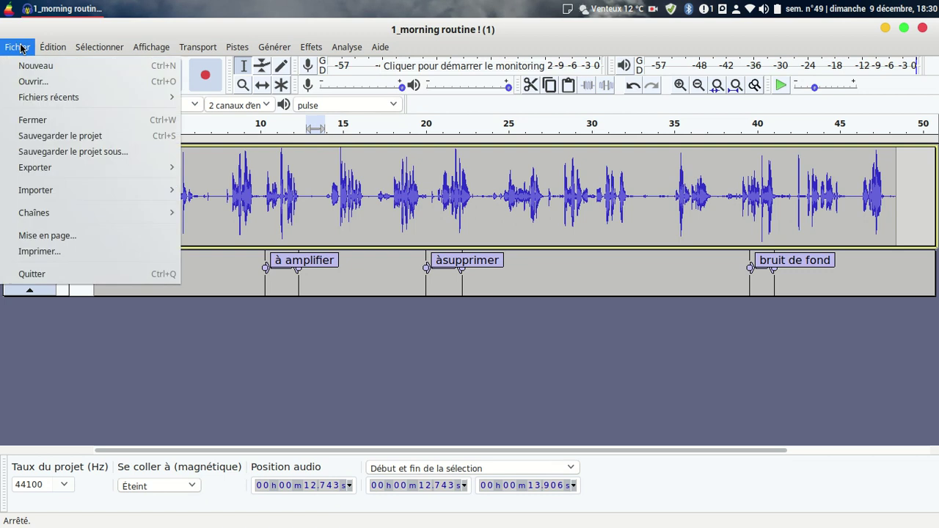
pyautogui.moveTo(37, 174)
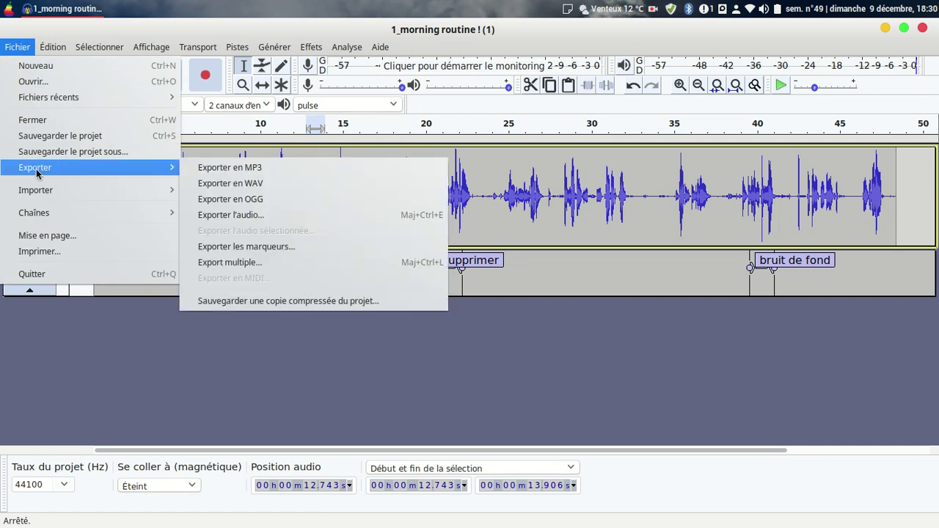
pyautogui.click(221, 173)
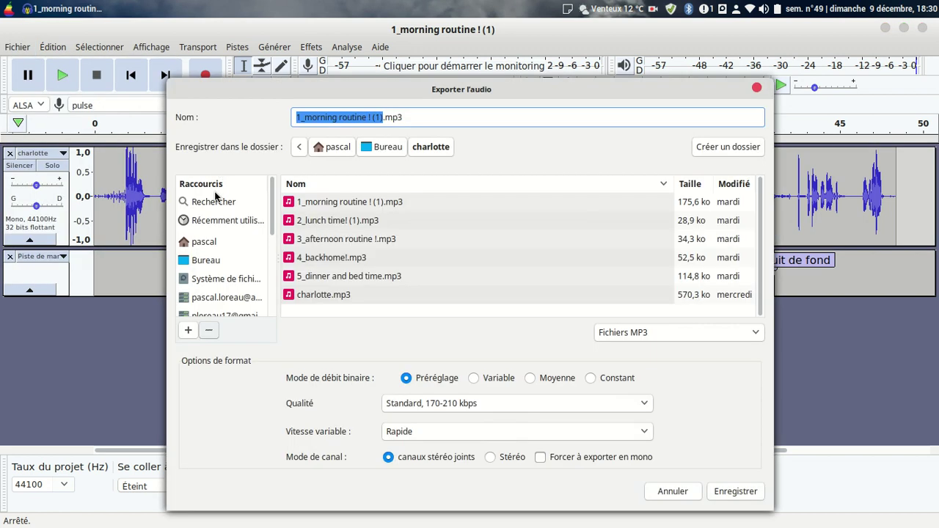
pyautogui.click(211, 262)
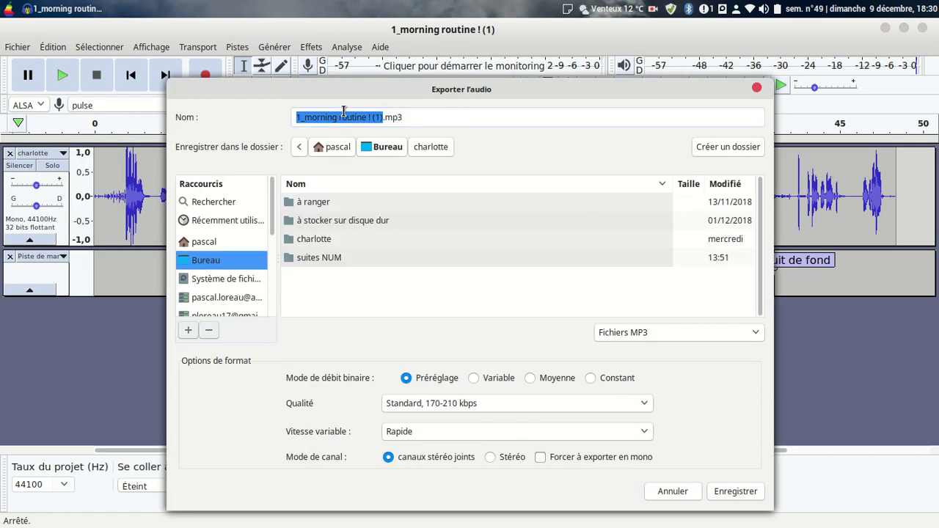
pyautogui.click(340, 115)
pyautogui.moveTo(381, 116); pyautogui.dragTo(204, 111)
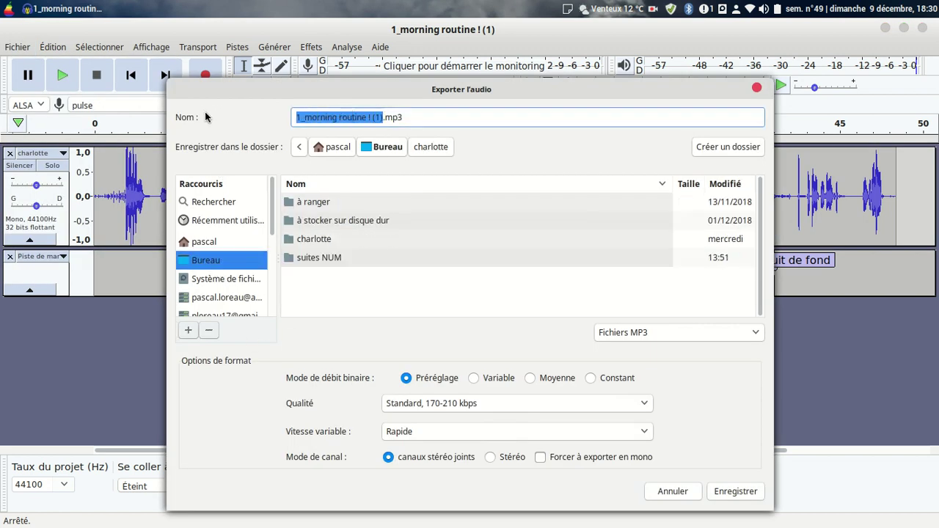
pyautogui.write('demo')
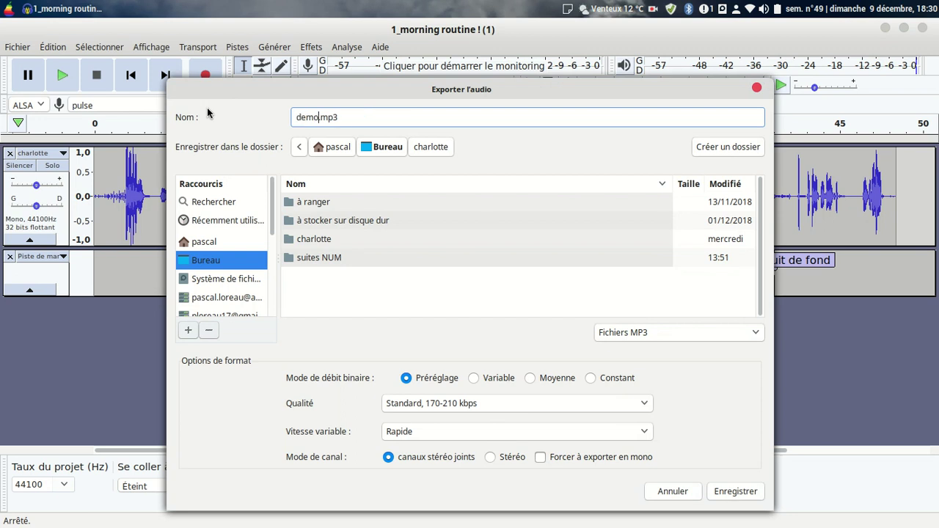
pyautogui.click(734, 491)
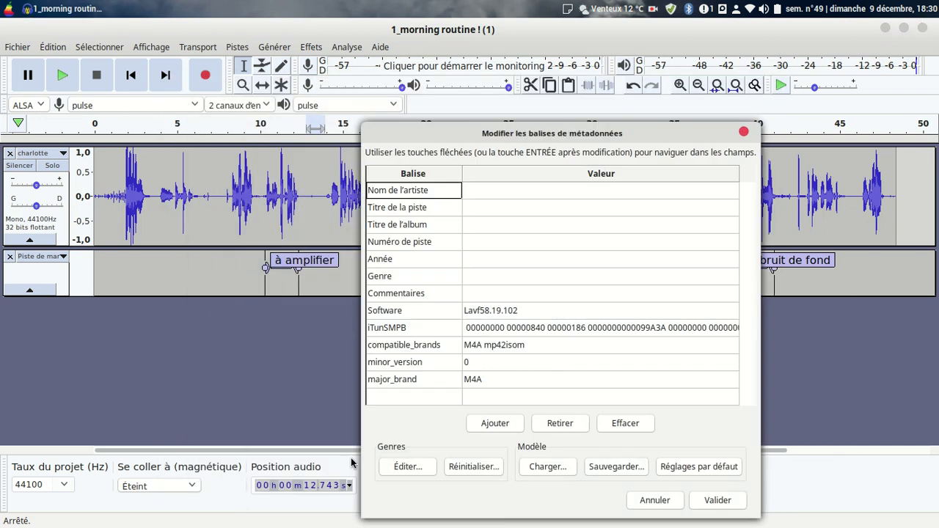
pyautogui.click(715, 501)
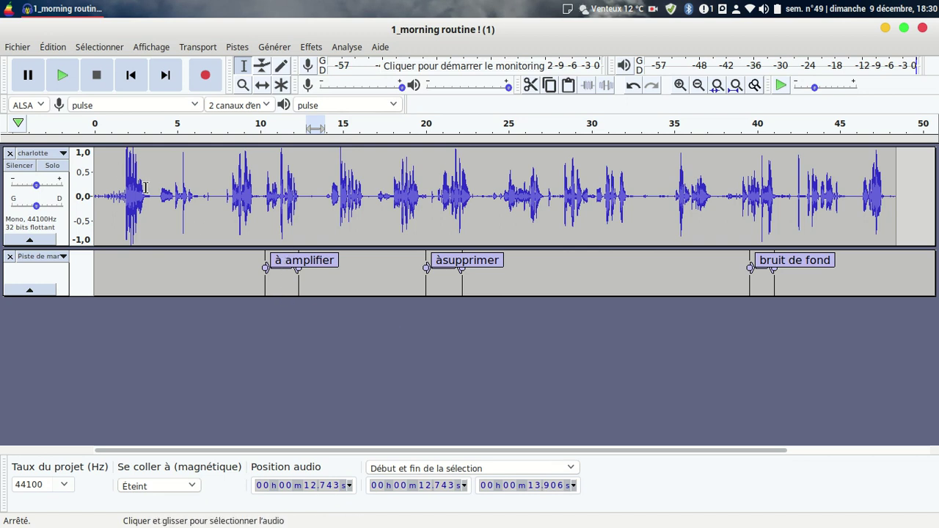
# Compress the quiet passage from about 3.7 to 6.6 s with the Compresseur effect.
pyautogui.moveTo(156, 194); pyautogui.dragTo(206, 206)
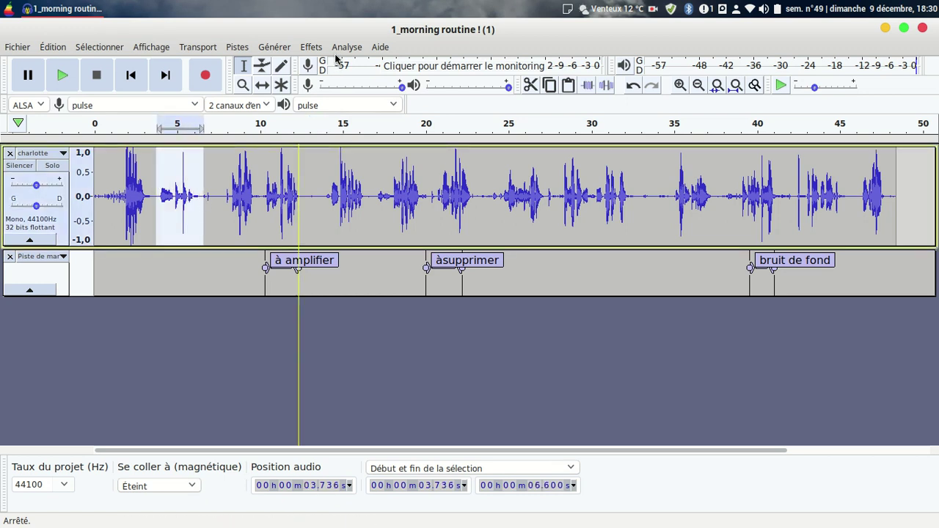
pyautogui.click(311, 47)
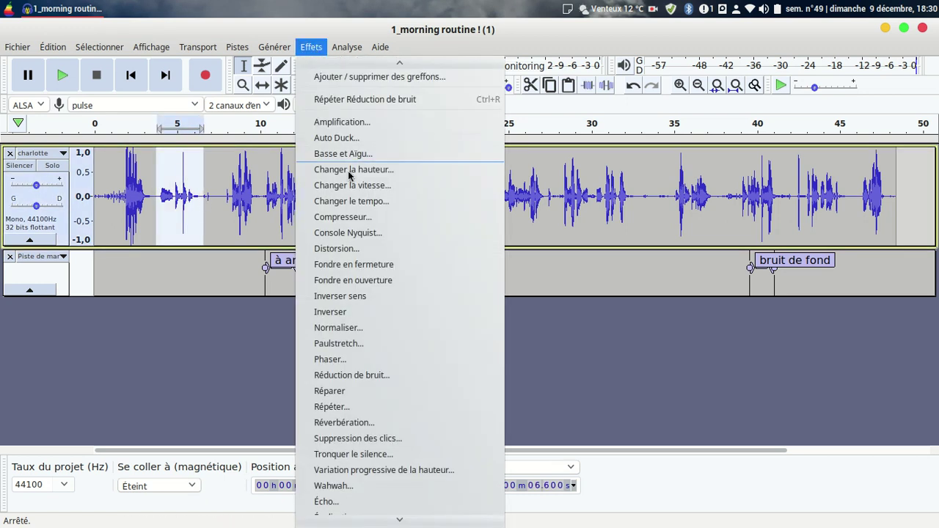
pyautogui.click(343, 217)
pyautogui.click(539, 433)
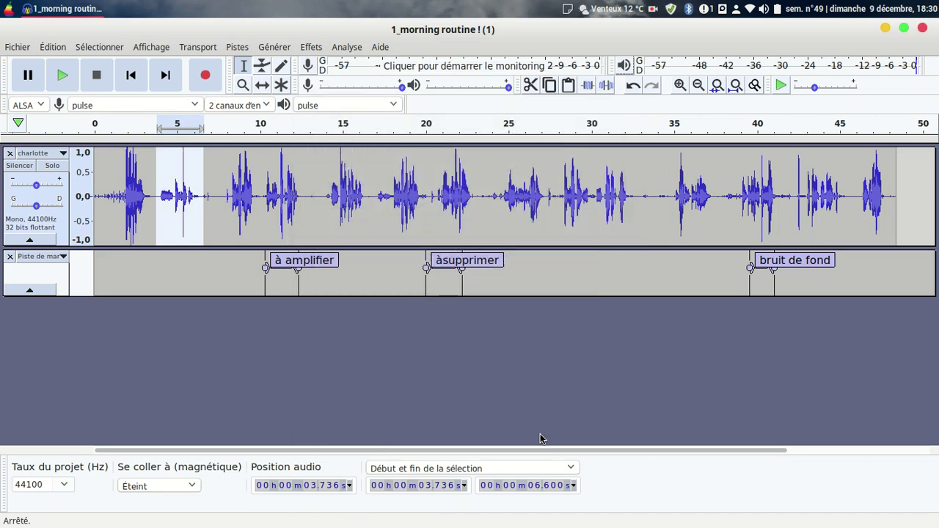